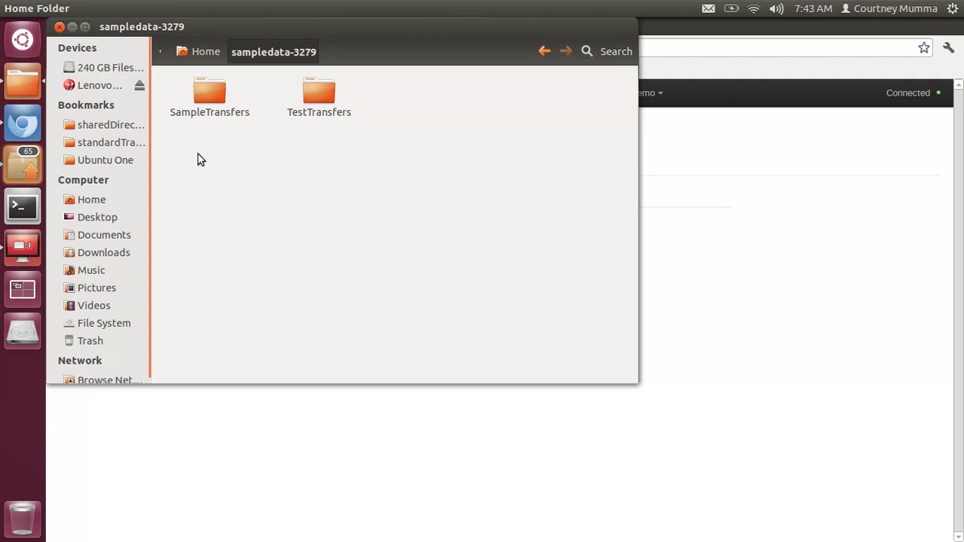
Browse into SampleTransfers, UnzippedBag and its data folder, then return to SampleTransfers.
{"action": "double_click", "coordinate": [208, 95]}
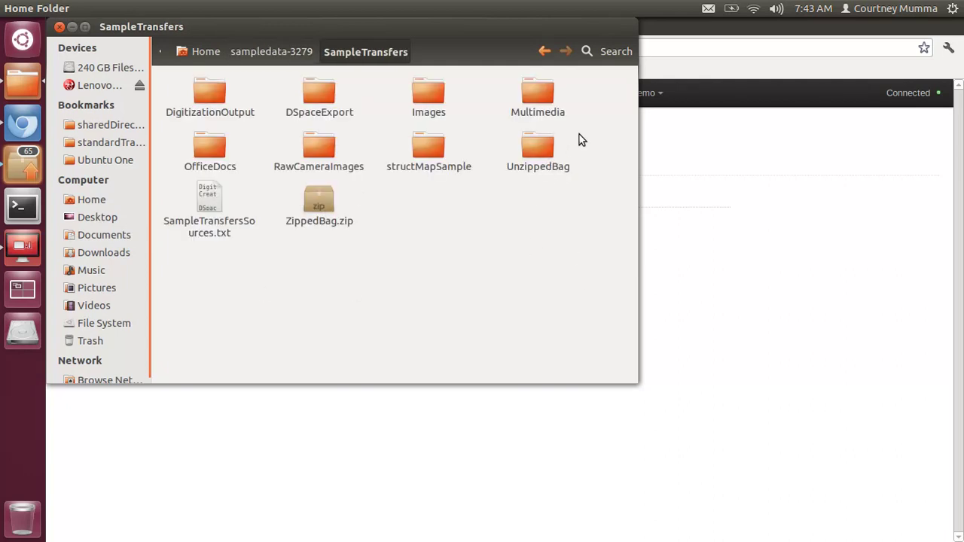
{"action": "double_click", "coordinate": [538, 150]}
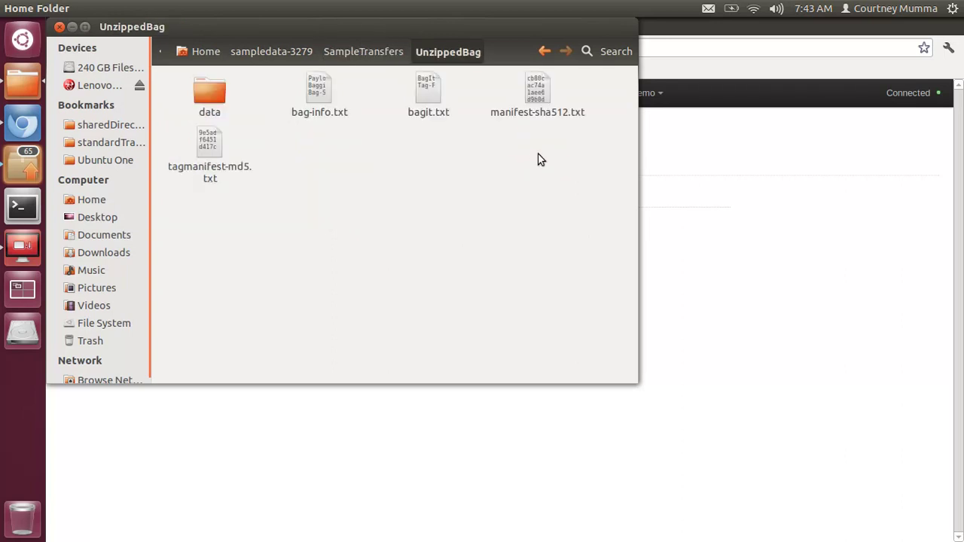
{"action": "double_click", "coordinate": [218, 96]}
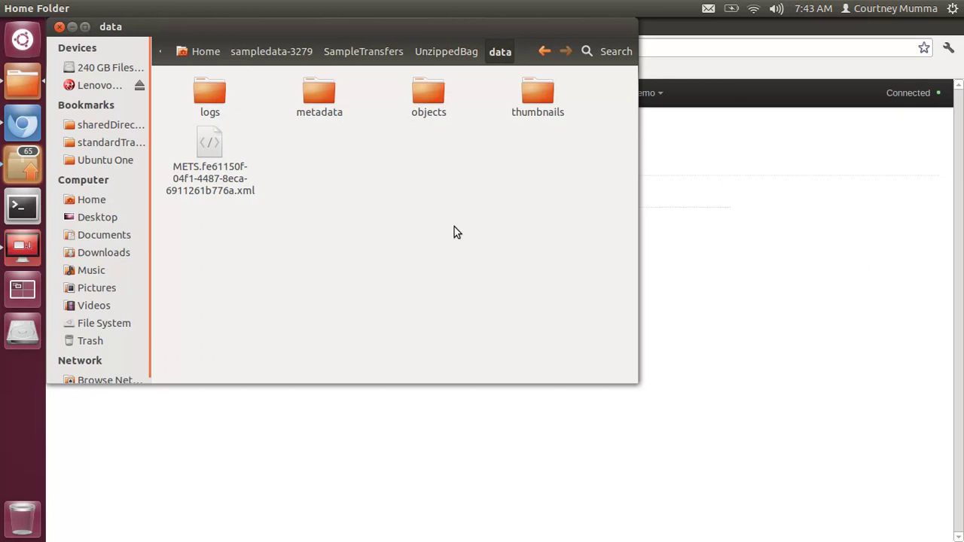
{"action": "left_click", "coordinate": [449, 57]}
{"action": "left_click", "coordinate": [384, 57]}
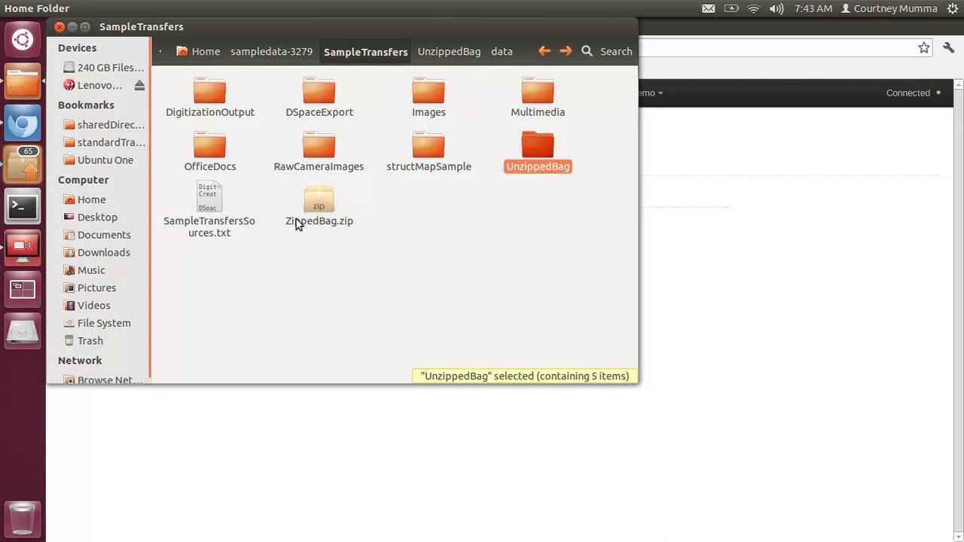
Set the transfer type to Unzipped Bag and name it 'Unzipped Bag Transfer'.
{"action": "left_click", "coordinate": [59, 27]}
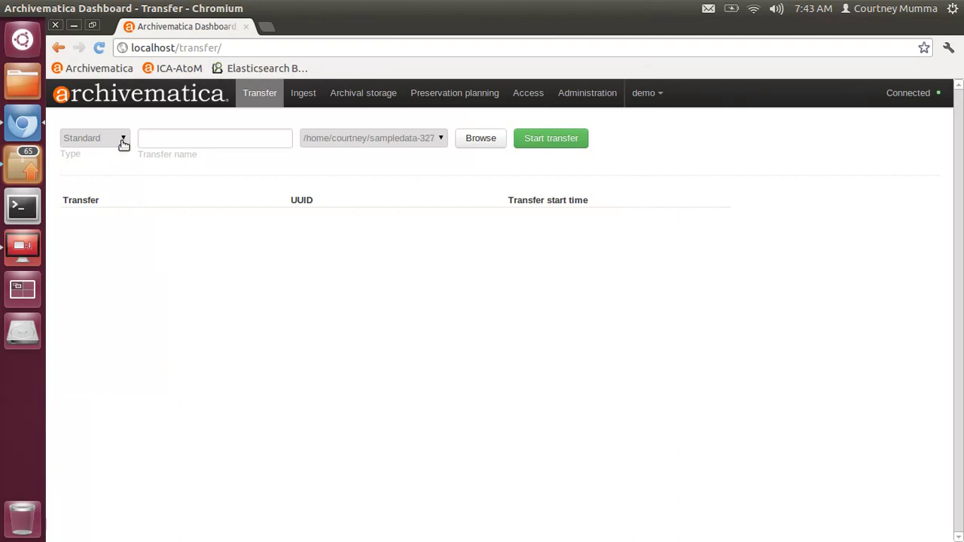
{"action": "left_click", "coordinate": [123, 143]}
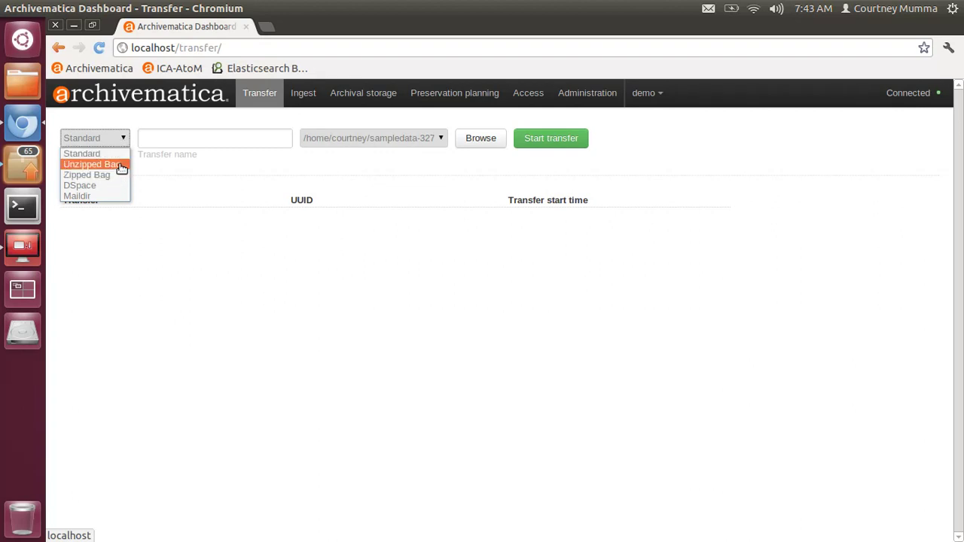
{"action": "left_click", "coordinate": [121, 165]}
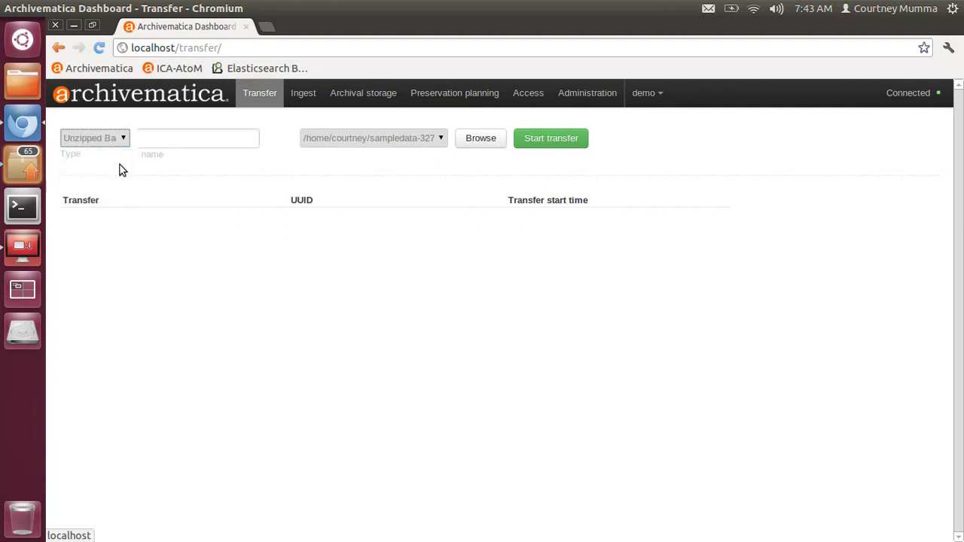
{"action": "left_click", "coordinate": [229, 138]}
{"action": "type", "text": "Unzipp"}
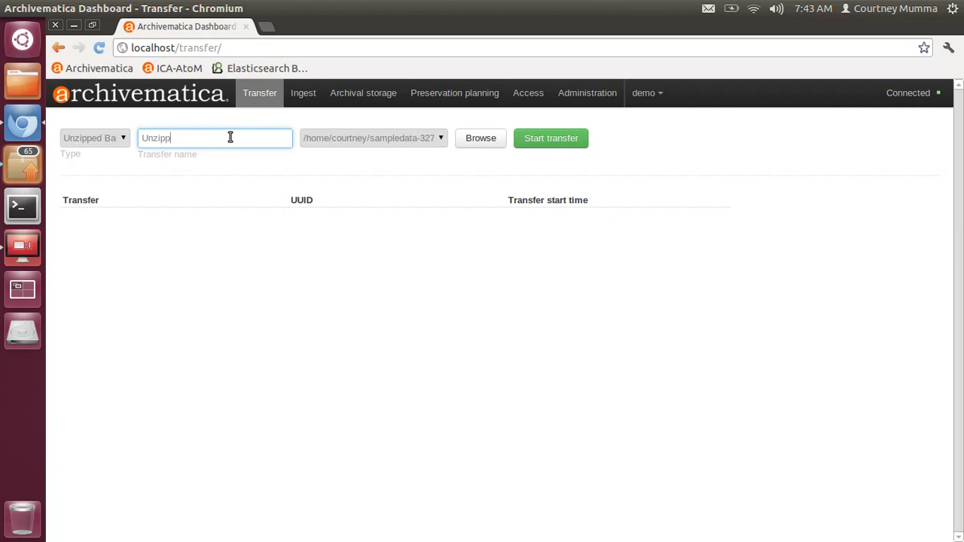
{"action": "type", "text": "ed  Bag Transfer"}
Add the UnzippedBag folder from sampledata-3279 > SampleTransfers as source and start the transfer.
{"action": "left_click", "coordinate": [481, 144]}
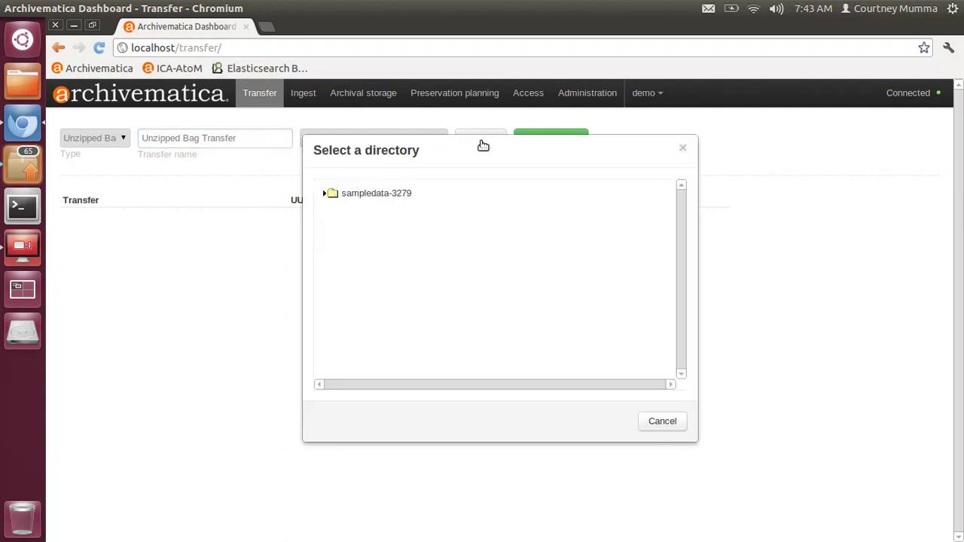
{"action": "left_click", "coordinate": [323, 194]}
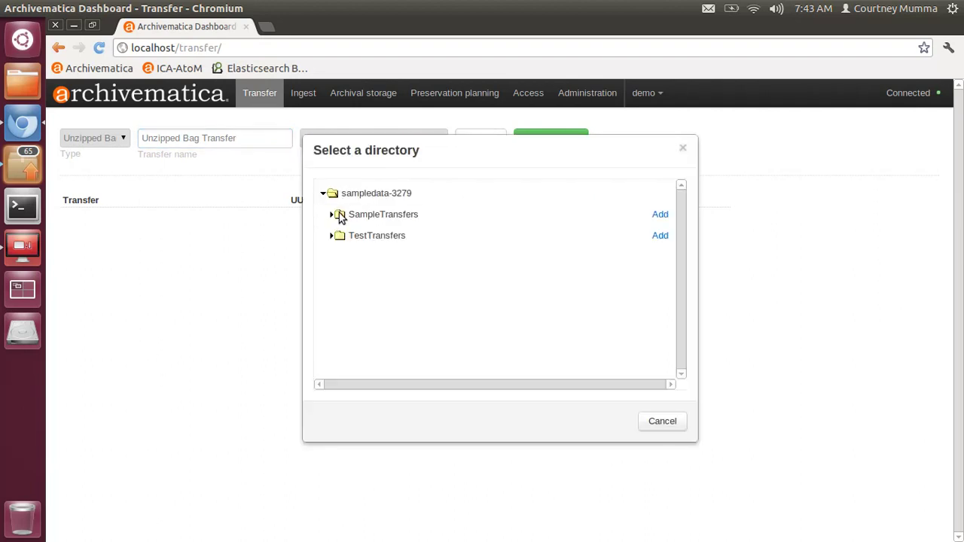
{"action": "left_click", "coordinate": [332, 215]}
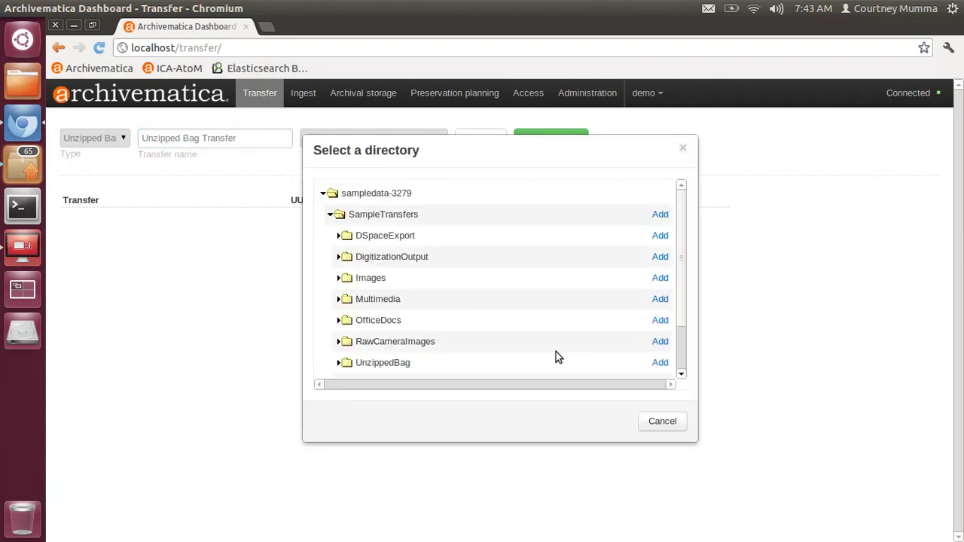
{"action": "left_click", "coordinate": [667, 363]}
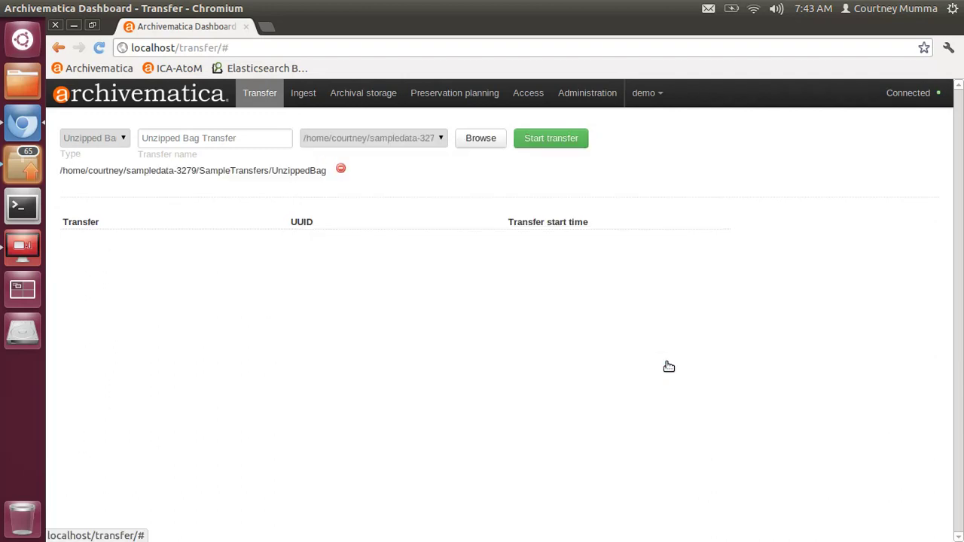
{"action": "left_click", "coordinate": [539, 136]}
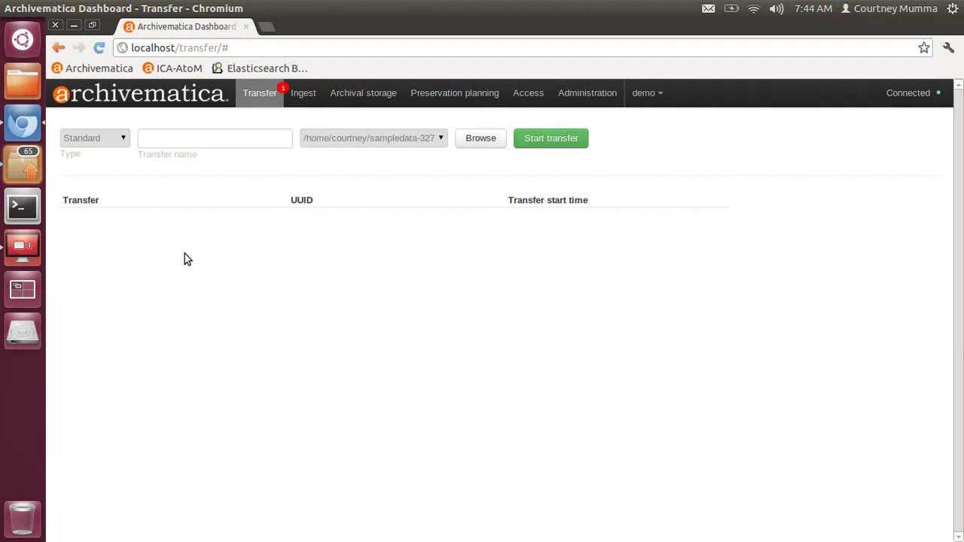
Set type to Zipped Bag, add ZippedBag.zip from SampleTransfers as source, and start the transfer.
{"action": "left_click", "coordinate": [124, 139]}
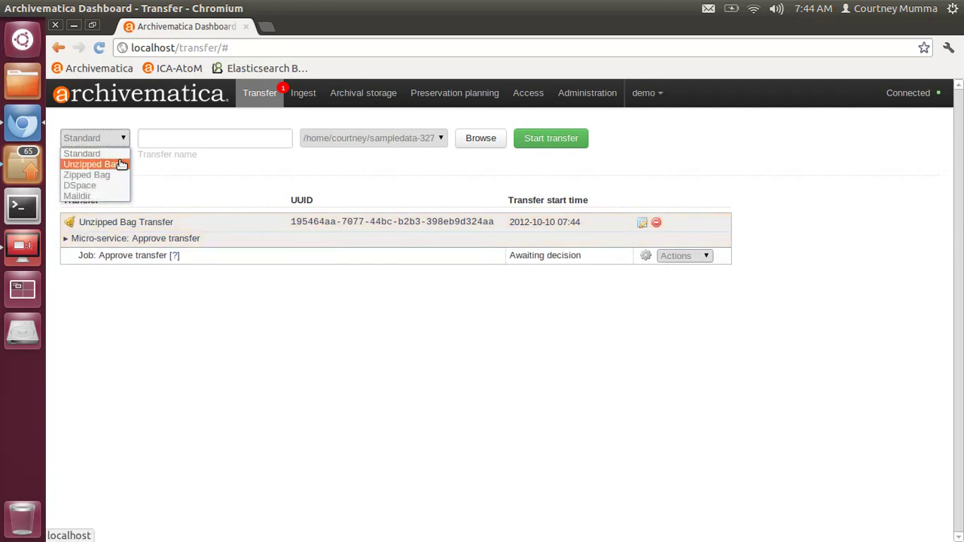
{"action": "left_click", "coordinate": [116, 174]}
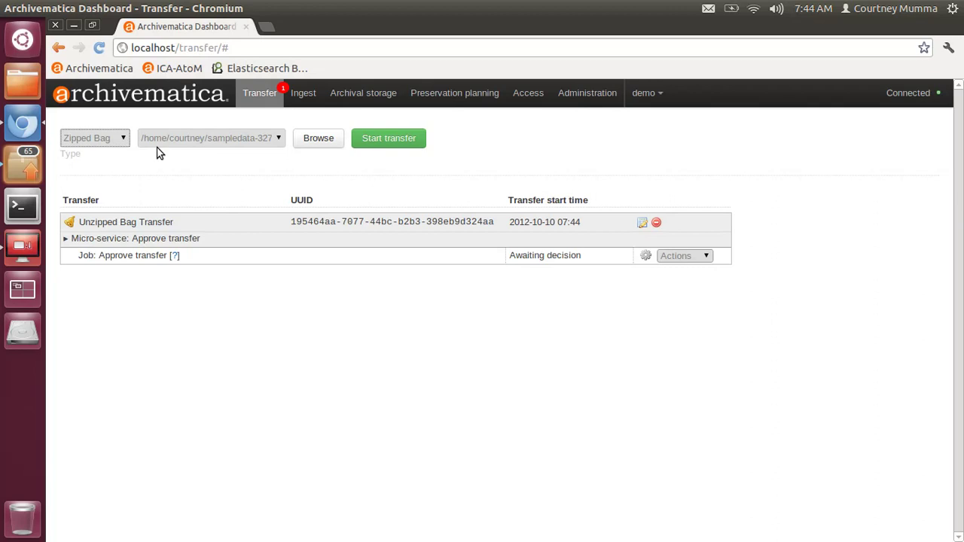
{"action": "left_click", "coordinate": [322, 145]}
{"action": "left_click", "coordinate": [326, 194]}
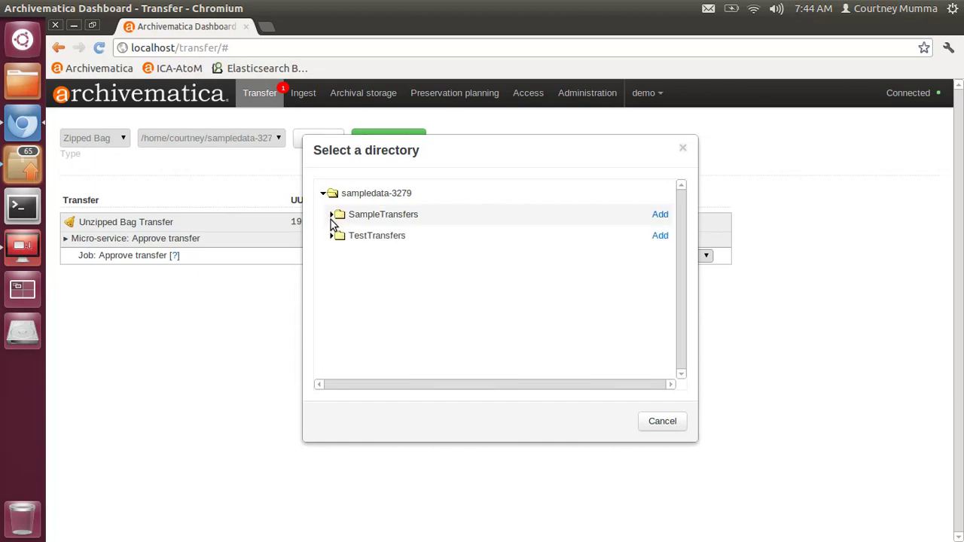
{"action": "left_click", "coordinate": [331, 216]}
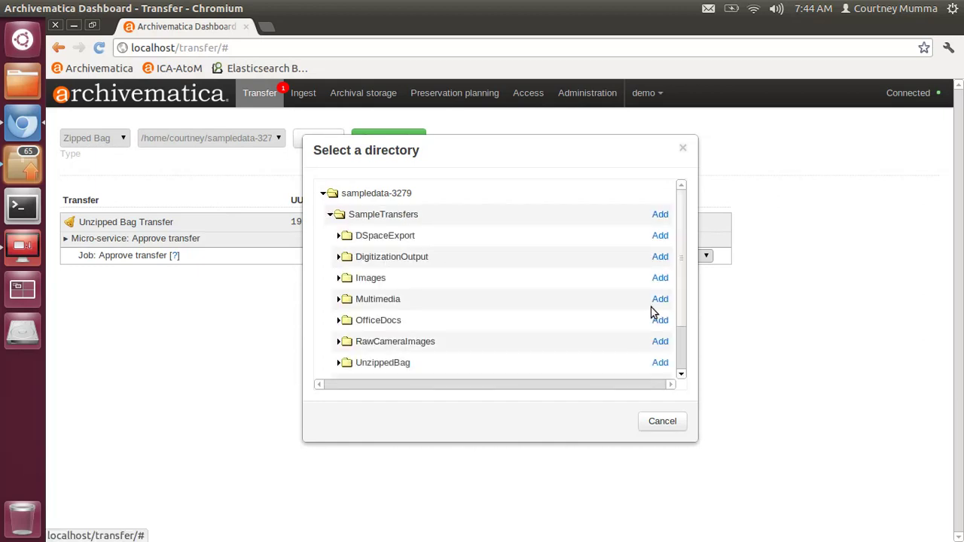
{"action": "scroll", "coordinate": [578, 295], "scroll_direction": "down", "scroll_amount": 1}
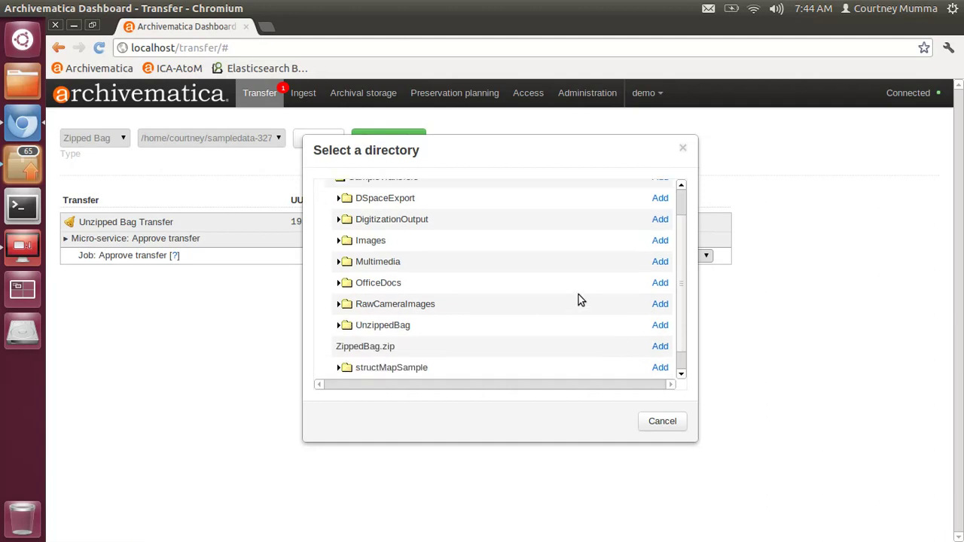
{"action": "left_click", "coordinate": [663, 348]}
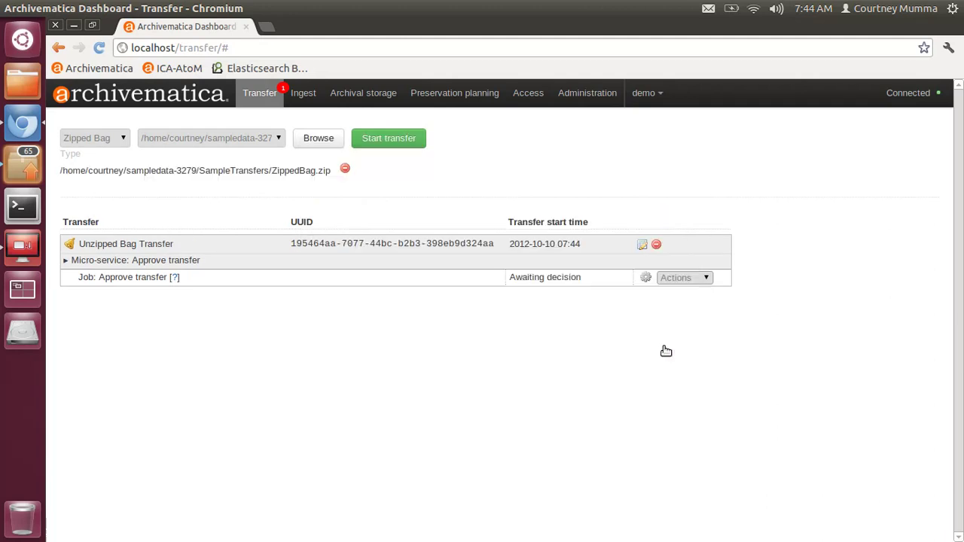
{"action": "left_click", "coordinate": [400, 141]}
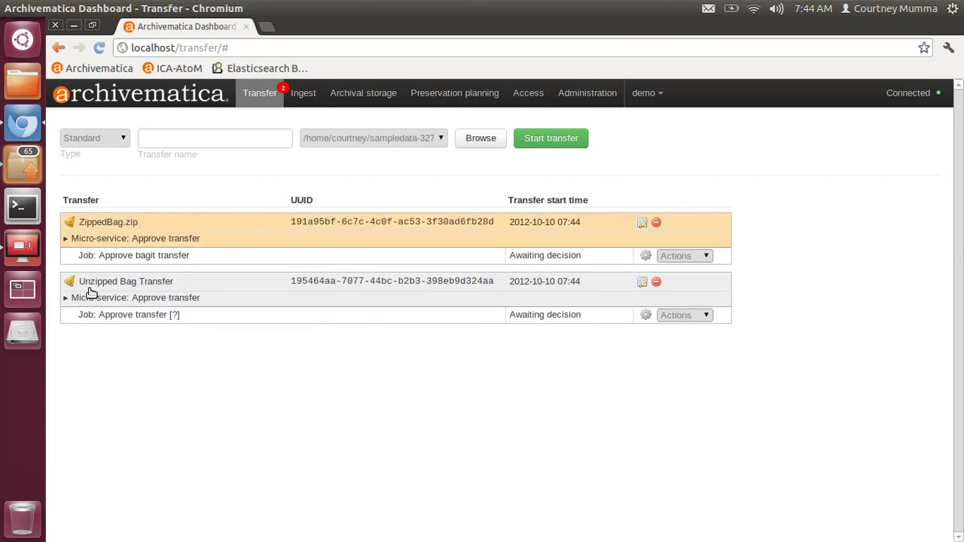
Choose Approve transfer for Unzipped Bag Transfer, then for ZippedBag.zip.
{"action": "left_click", "coordinate": [701, 317]}
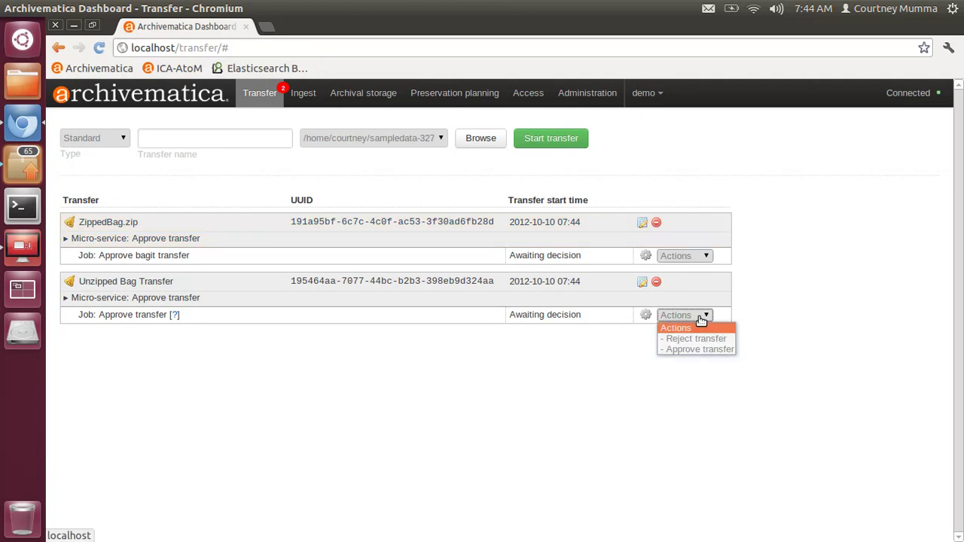
{"action": "left_click", "coordinate": [700, 350]}
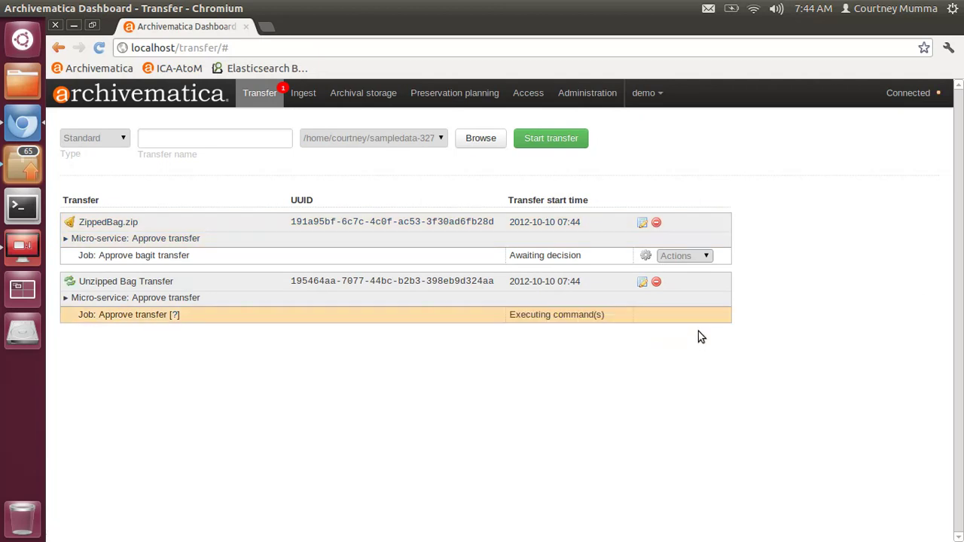
{"action": "left_click", "coordinate": [708, 256]}
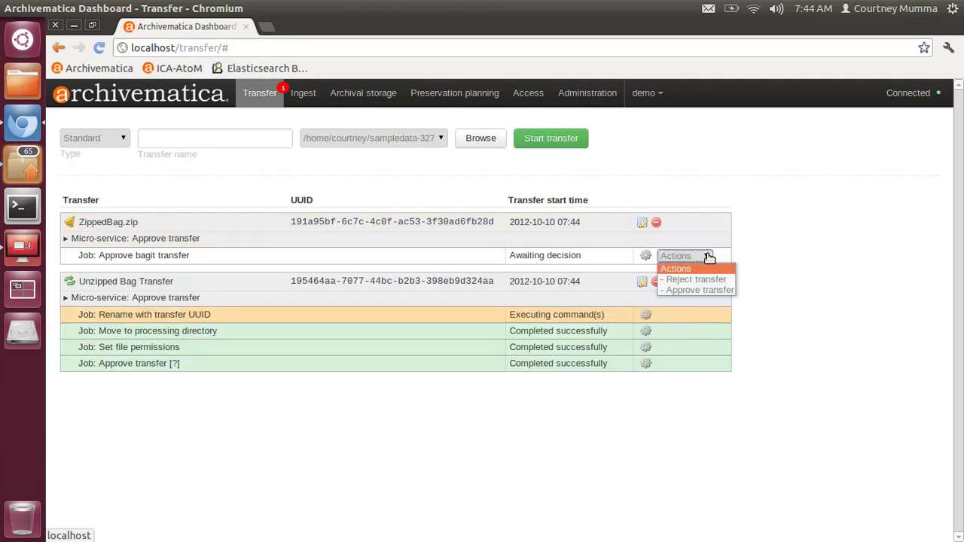
{"action": "left_click", "coordinate": [700, 290]}
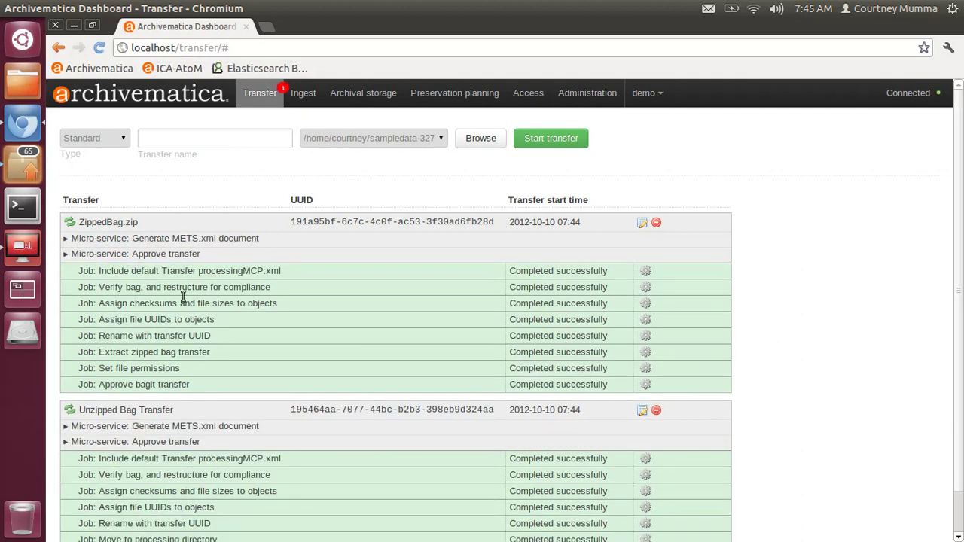
Choose Skip quarantine for ZippedBag.zip, then for Unzipped Bag Transfer.
{"action": "scroll", "coordinate": [887, 387], "scroll_direction": "down", "scroll_amount": 1}
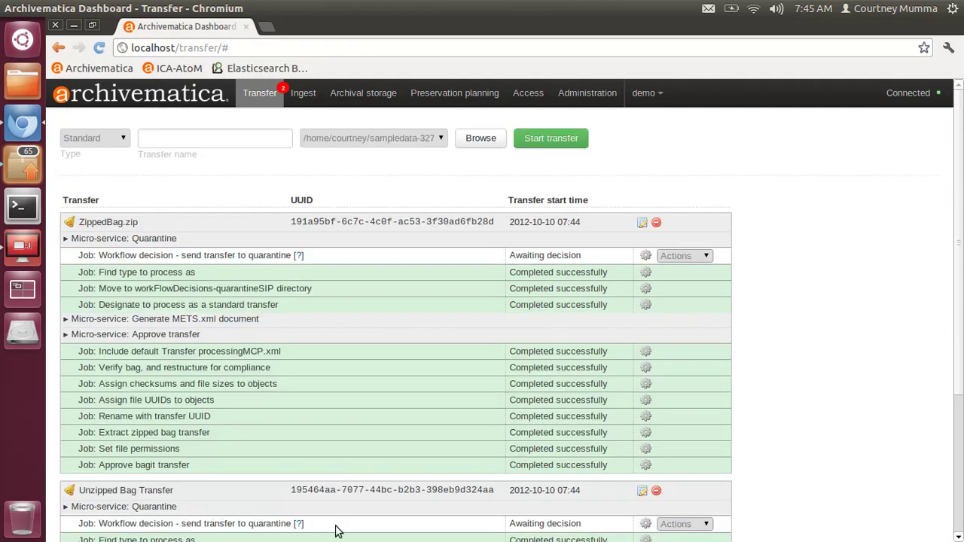
{"action": "left_click", "coordinate": [693, 256]}
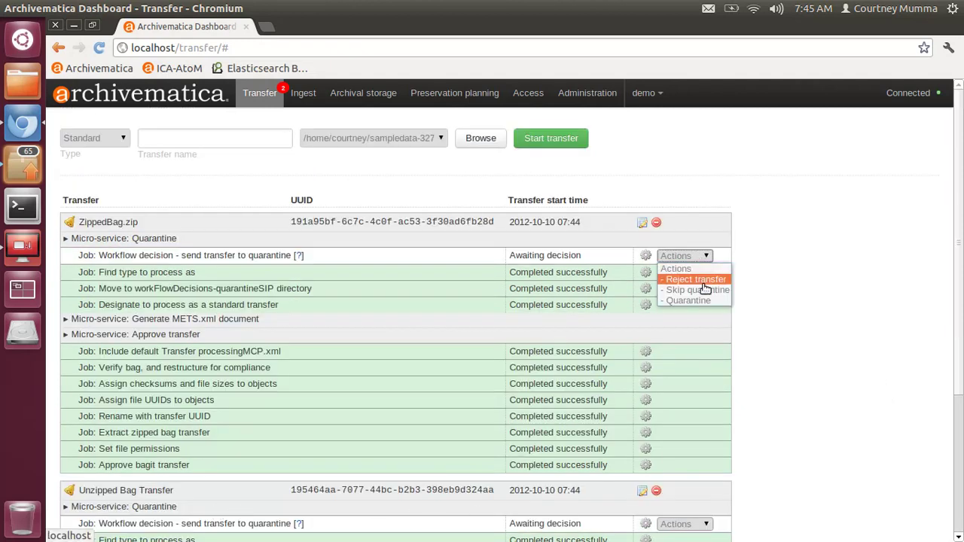
{"action": "left_click", "coordinate": [678, 289]}
{"action": "scroll", "coordinate": [820, 312], "scroll_direction": "down", "scroll_amount": 1}
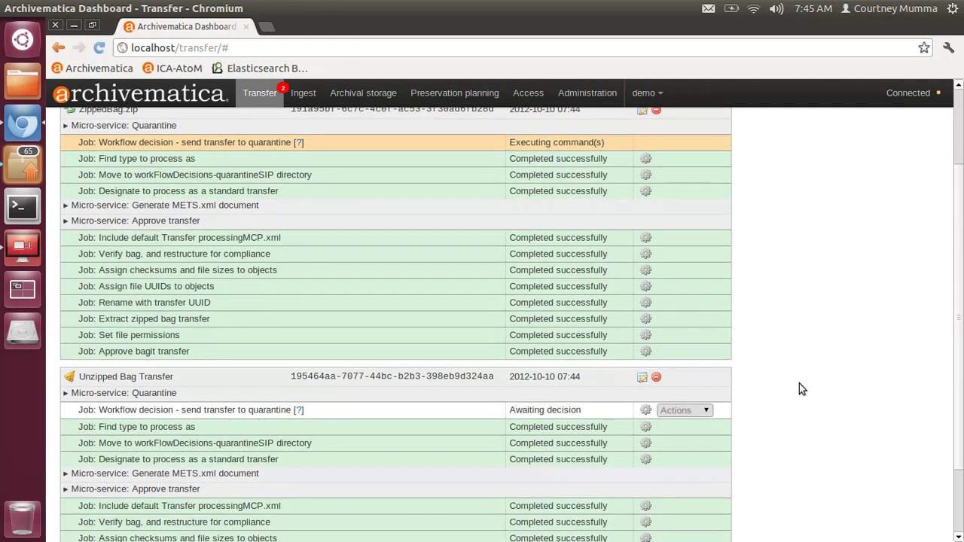
{"action": "left_click", "coordinate": [703, 414]}
{"action": "left_click", "coordinate": [701, 444]}
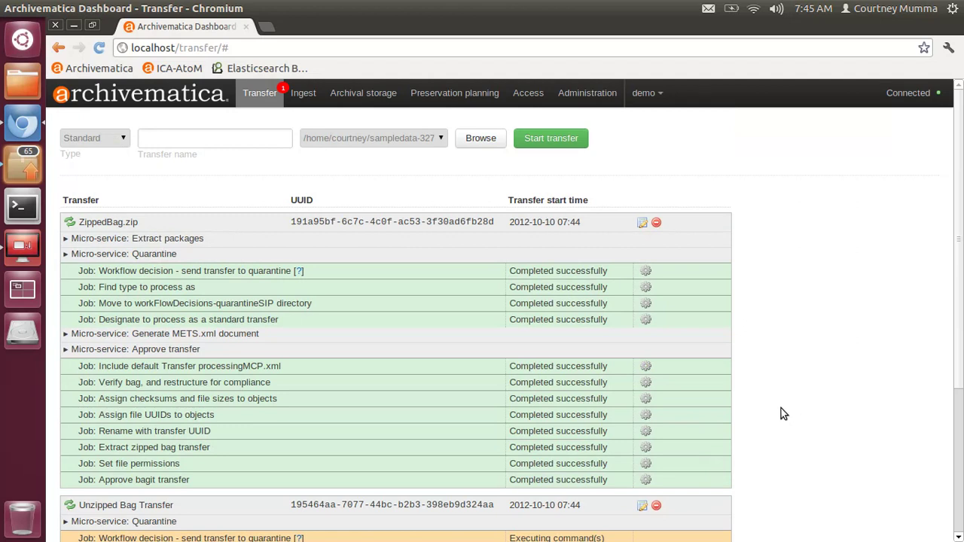
{"action": "scroll", "coordinate": [791, 384], "scroll_direction": "down", "scroll_amount": 2}
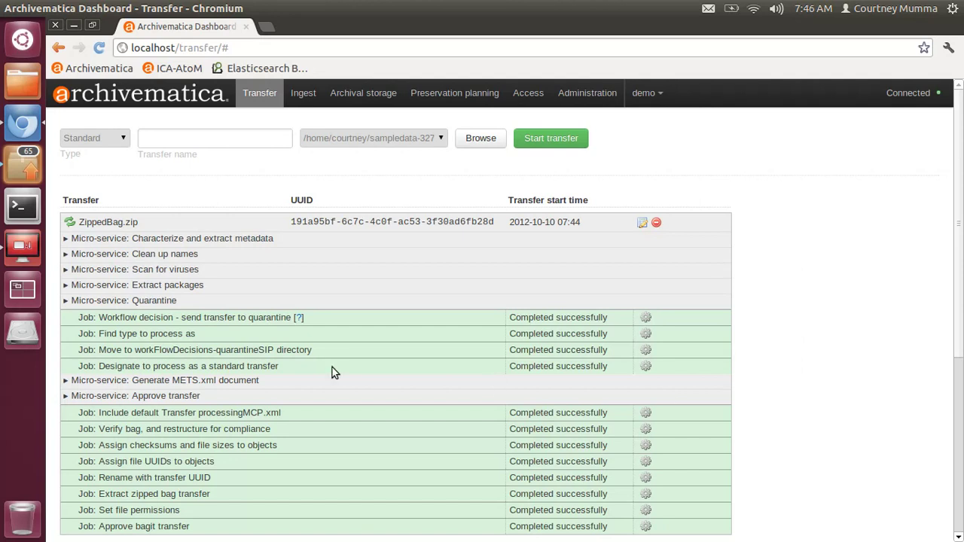
Expand ZippedBag.zip's Extract packages micro-service and scroll through its completed jobs.
{"action": "left_click", "coordinate": [96, 287]}
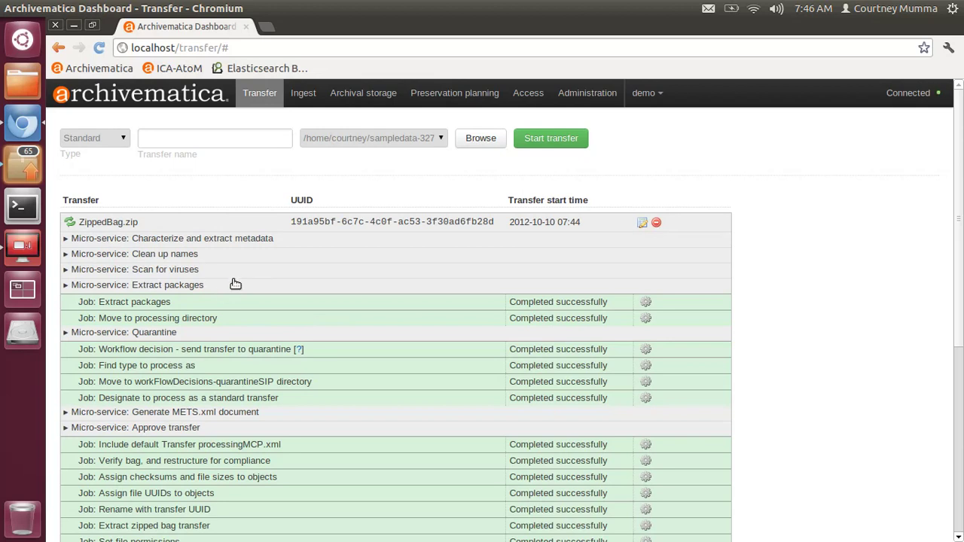
{"action": "scroll", "coordinate": [241, 280], "scroll_direction": "down", "scroll_amount": 2}
{"action": "scroll", "coordinate": [241, 279], "scroll_direction": "down", "scroll_amount": 6}
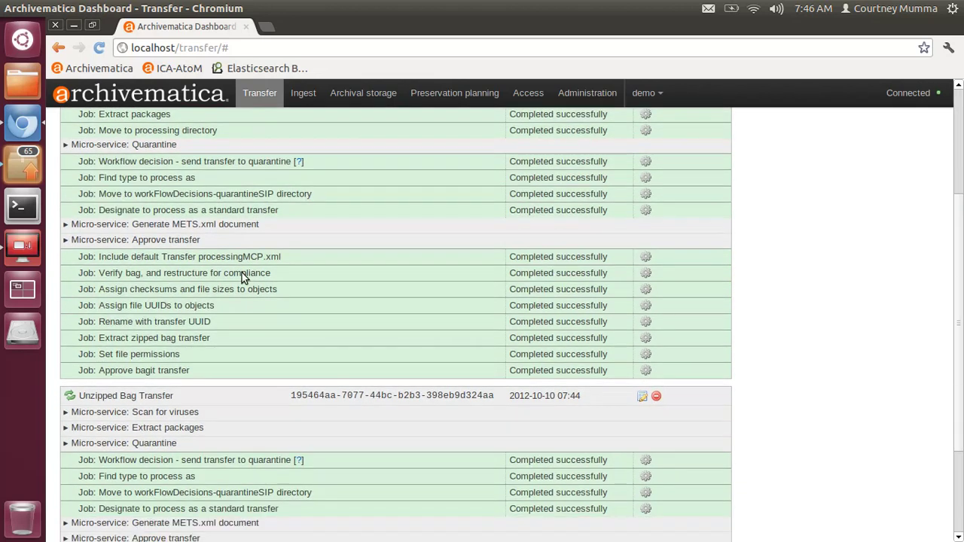